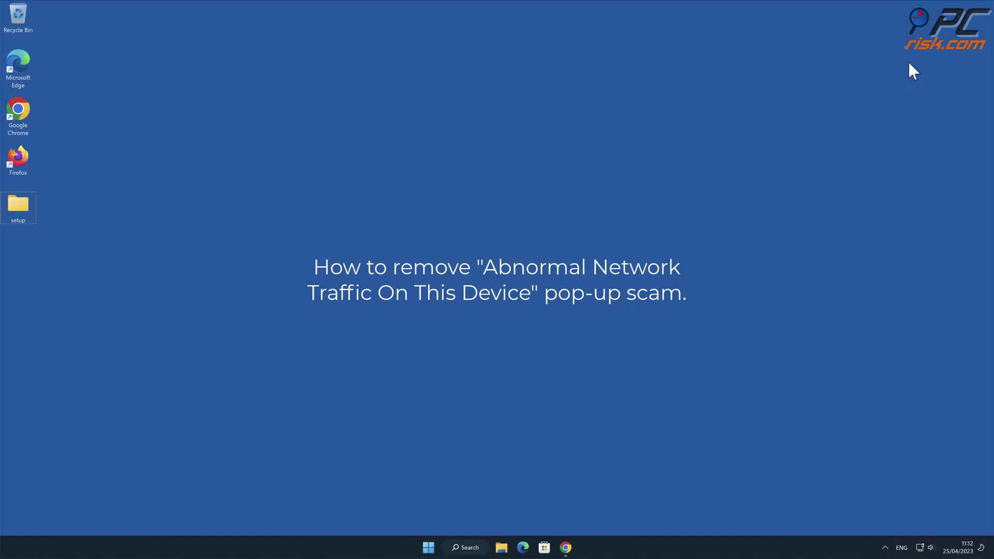
# Run the Install application from the setup folder with administrator permission, then close the folder.
pyautogui.doubleClick(27, 207)
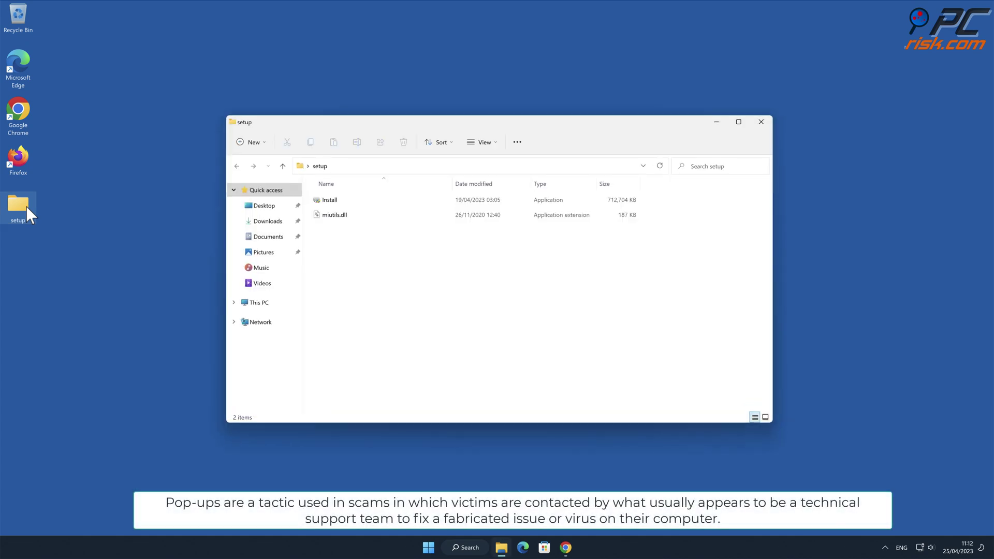
pyautogui.click(331, 202)
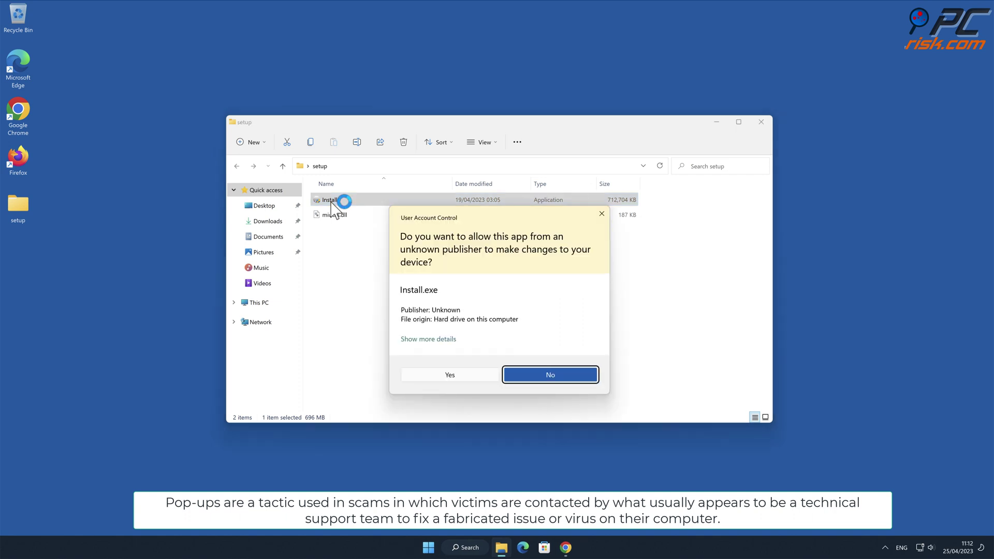
pyautogui.click(460, 377)
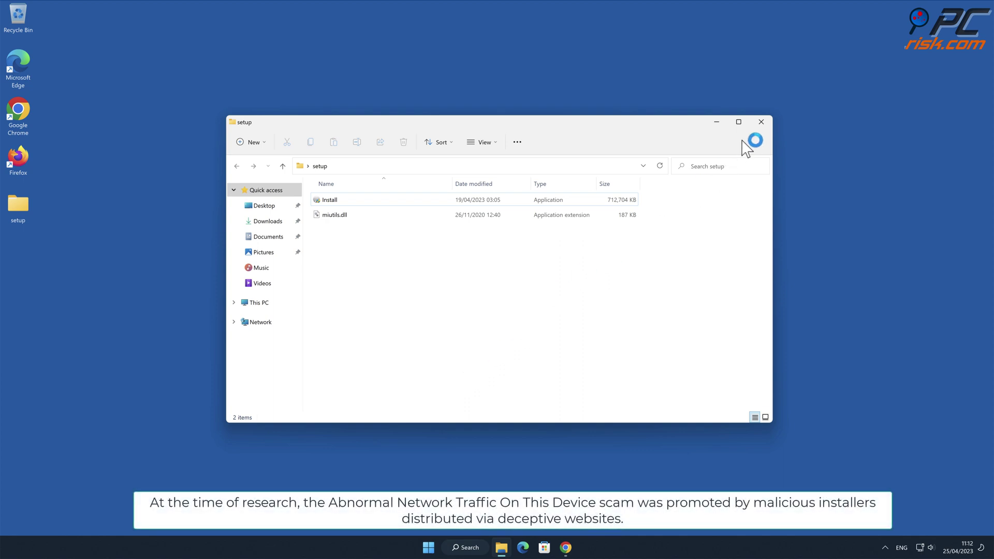
pyautogui.click(761, 122)
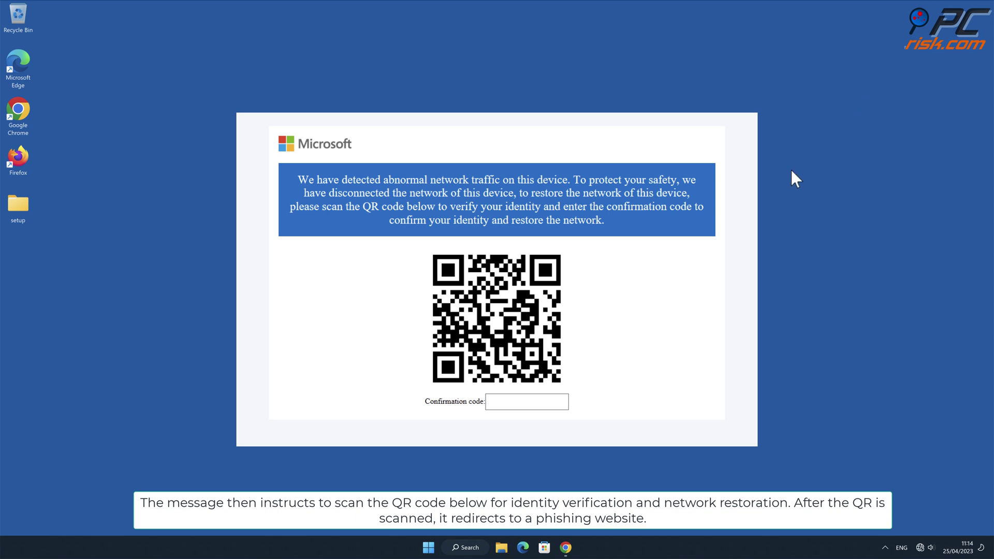
# Bring Chrome's fake Microsoft identity-confirmation page to the front.
pyautogui.click(567, 549)
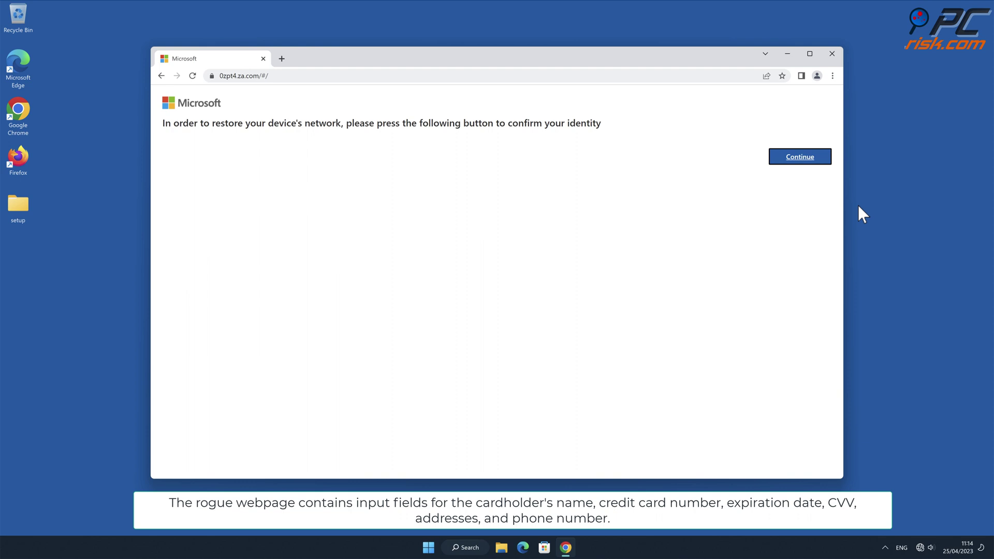
# Continue past the fake Microsoft page to its credit-card form, then close Chrome.
pyautogui.click(803, 158)
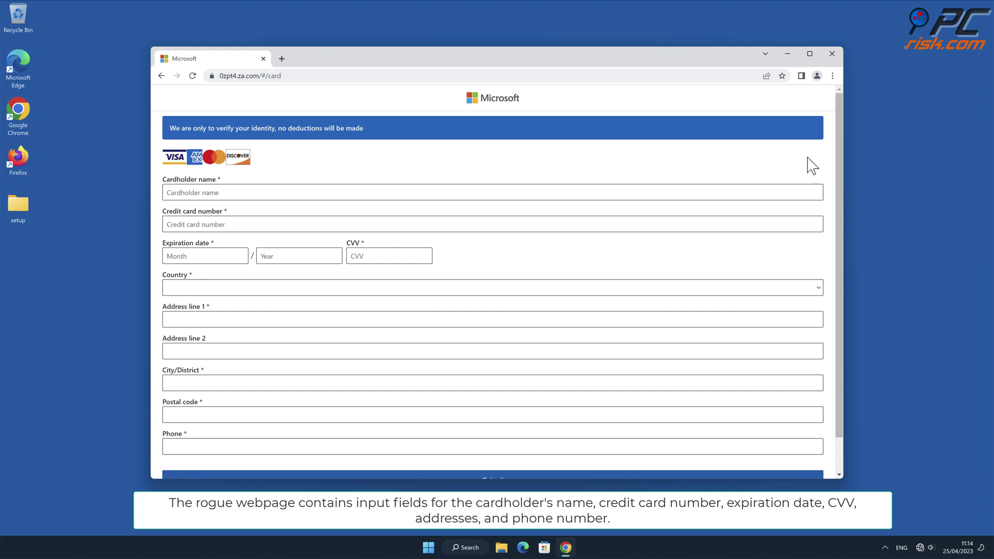
pyautogui.moveTo(840, 149)
pyautogui.mouseDown()
pyautogui.moveTo(841, 231)
pyautogui.moveTo(840, 169)
pyautogui.mouseUp()
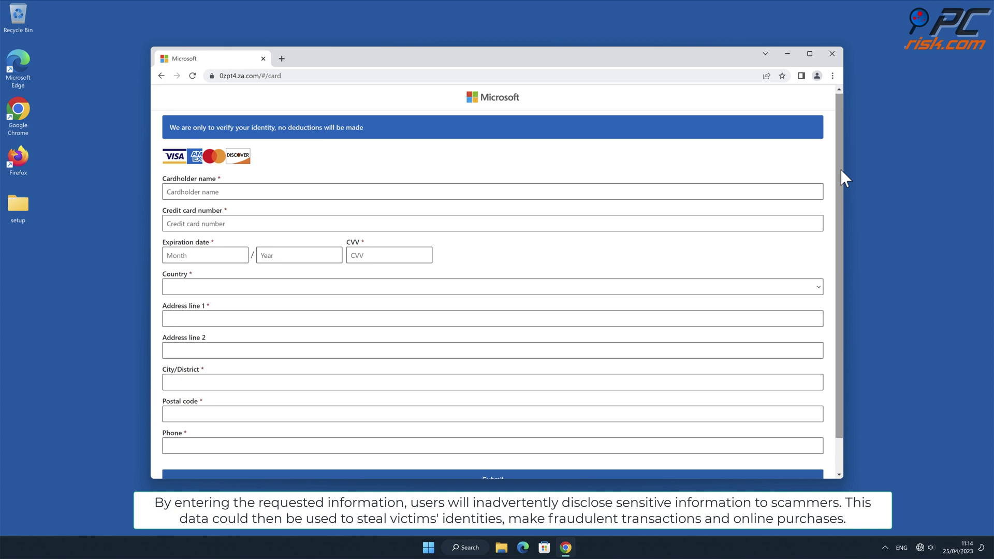
pyautogui.click(830, 54)
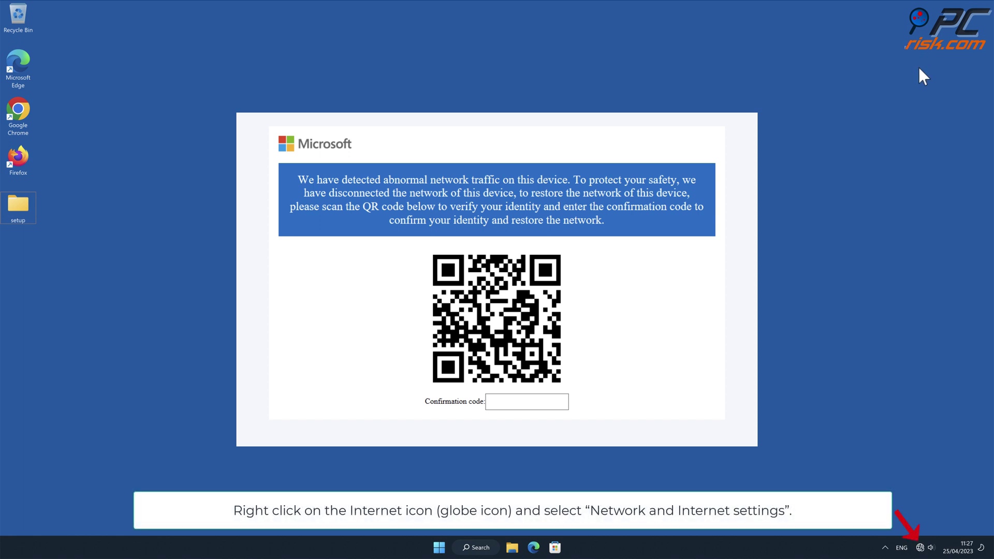
pyautogui.rightClick(920, 547)
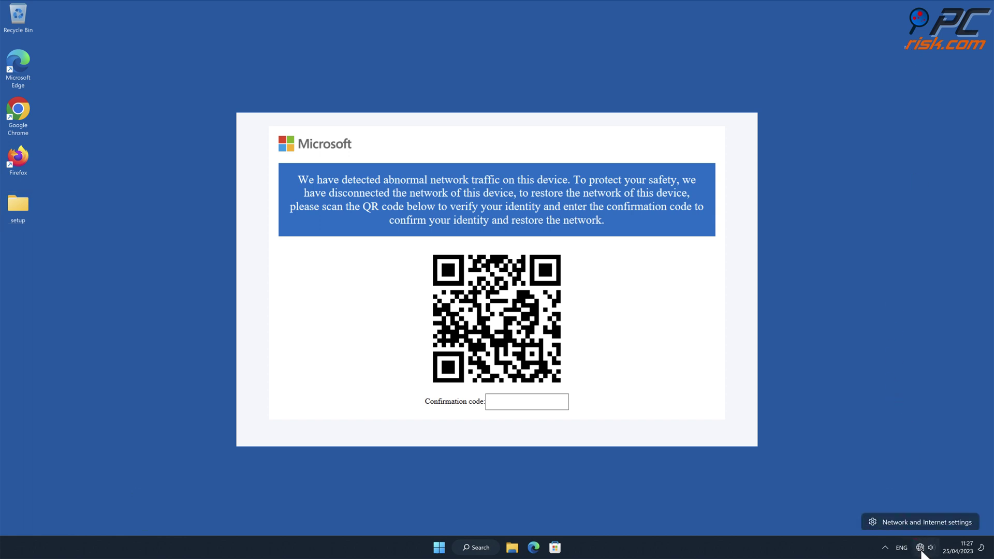
pyautogui.click(916, 521)
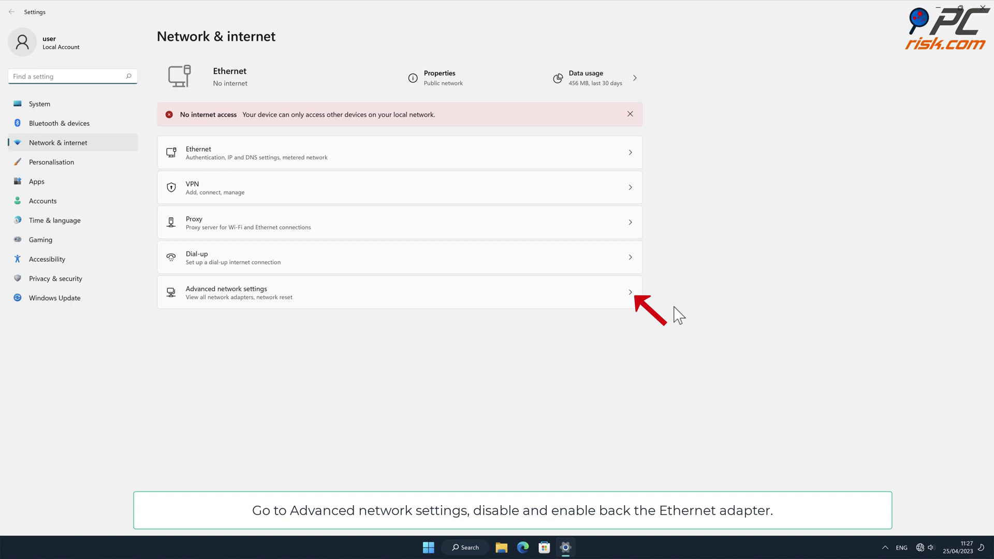
pyautogui.click(625, 297)
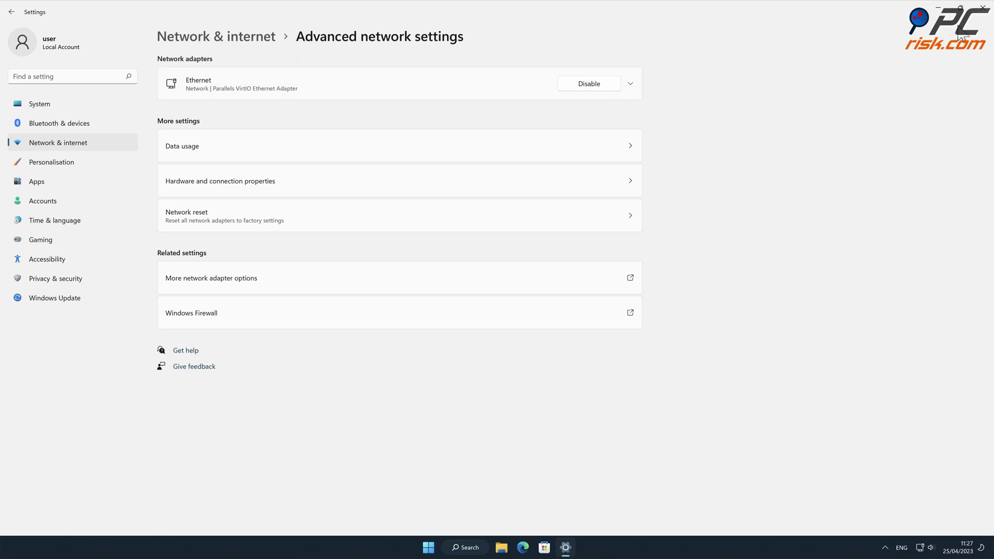
pyautogui.click(982, 8)
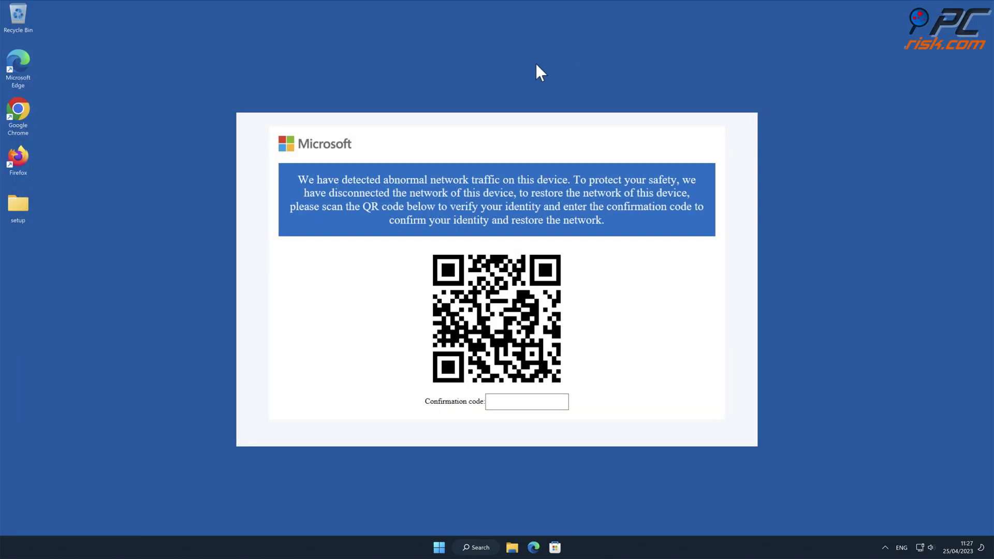
pyautogui.doubleClick(23, 109)
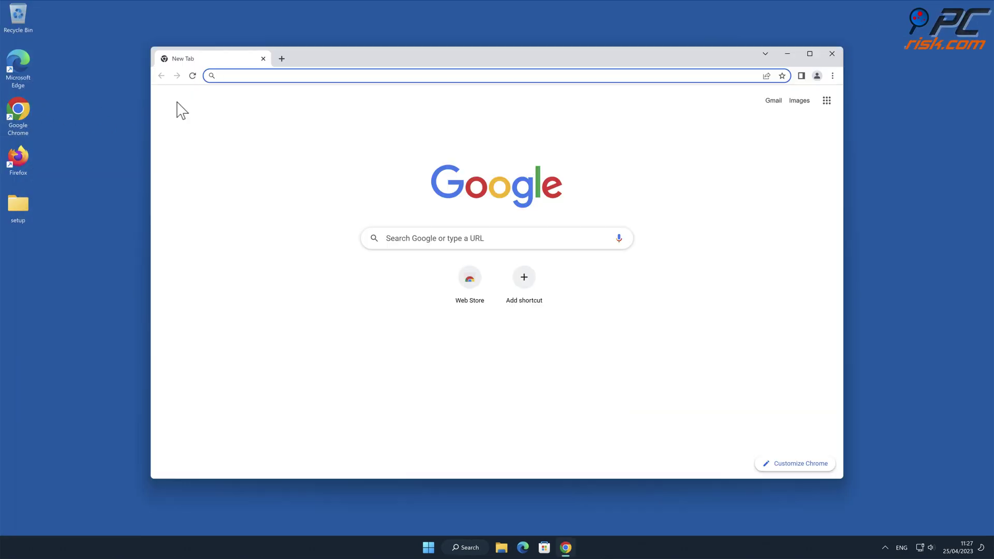
pyautogui.write('w')
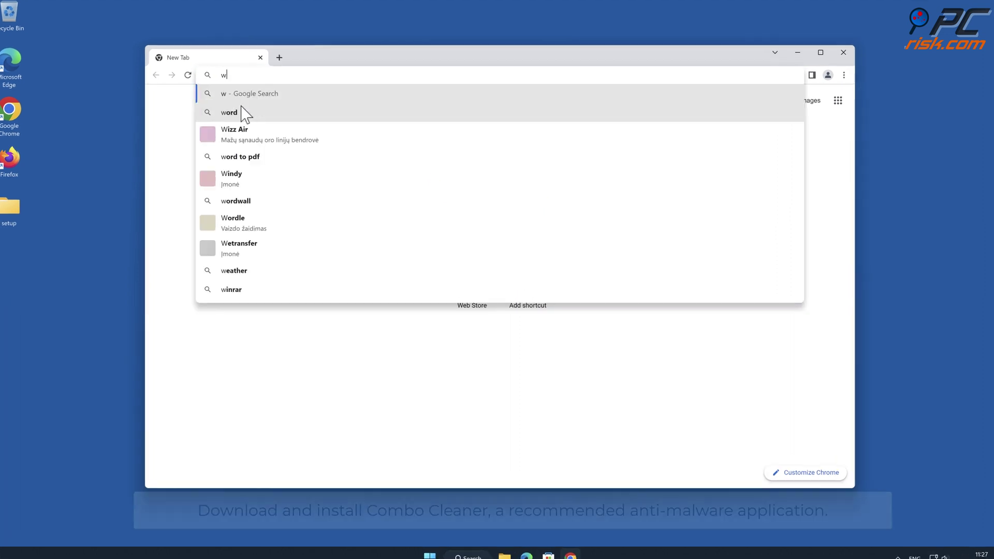
pyautogui.write('ww.combocleaner')
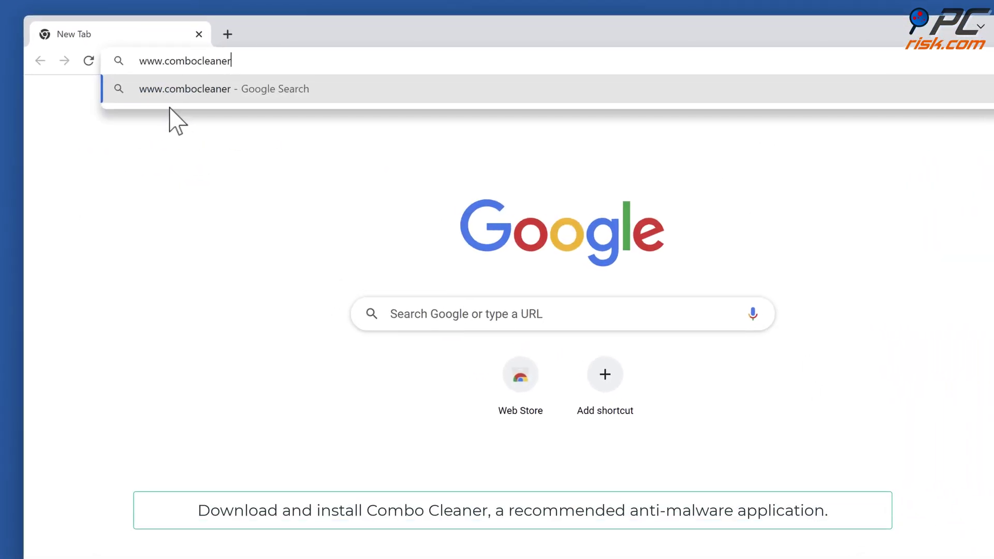
pyautogui.write('.com')
pyautogui.press('Return')
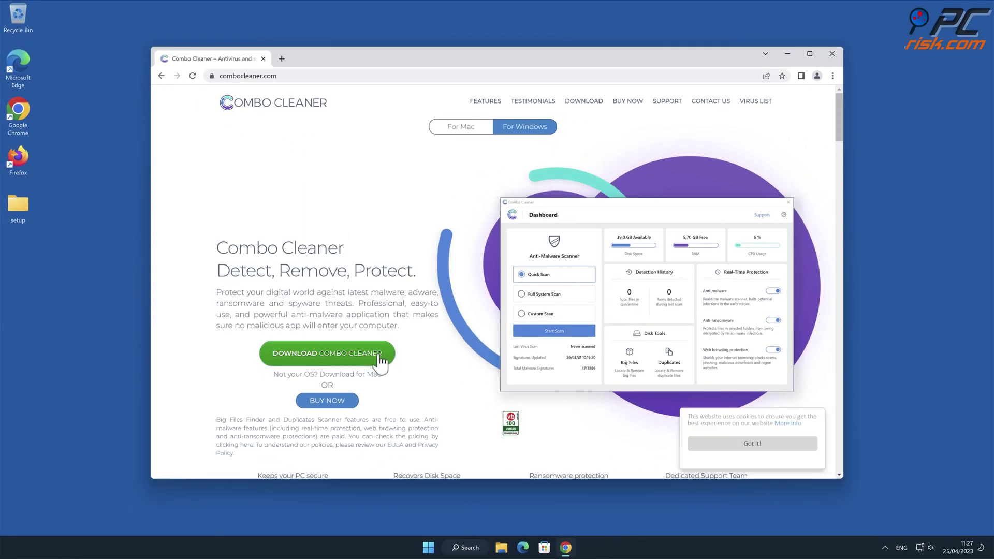
pyautogui.click(380, 357)
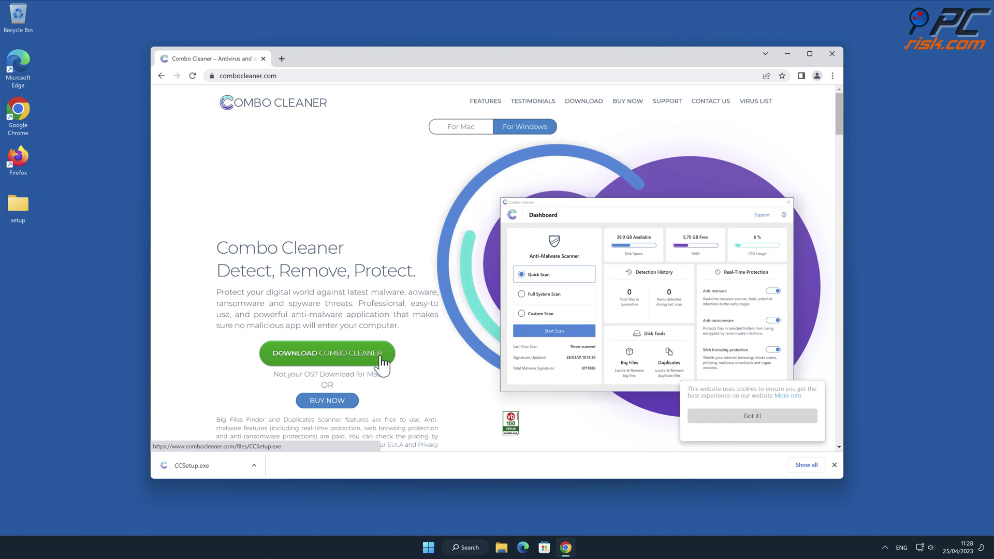
# Run CCSetup.exe with administrator permission and complete the InstallShield wizard.
pyautogui.click(224, 474)
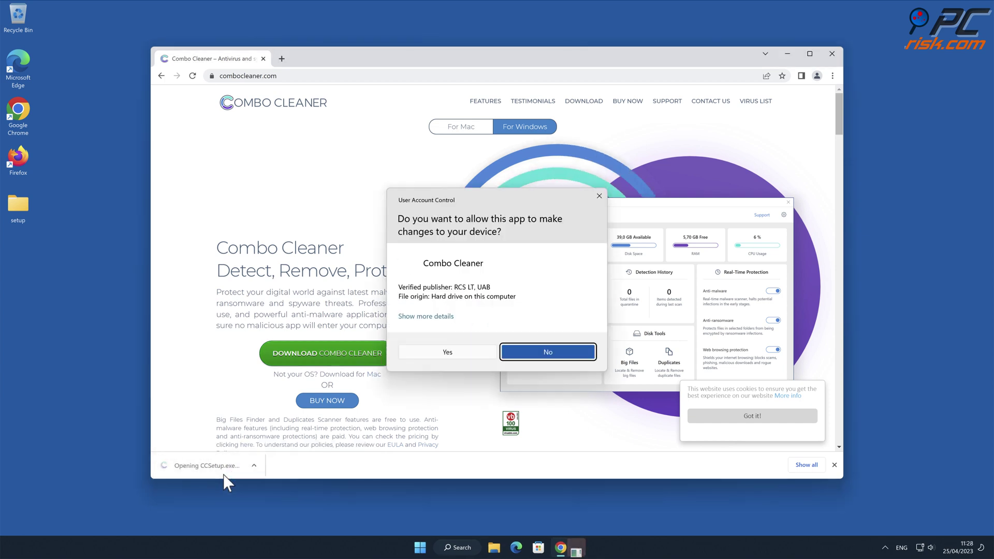
pyautogui.click(455, 357)
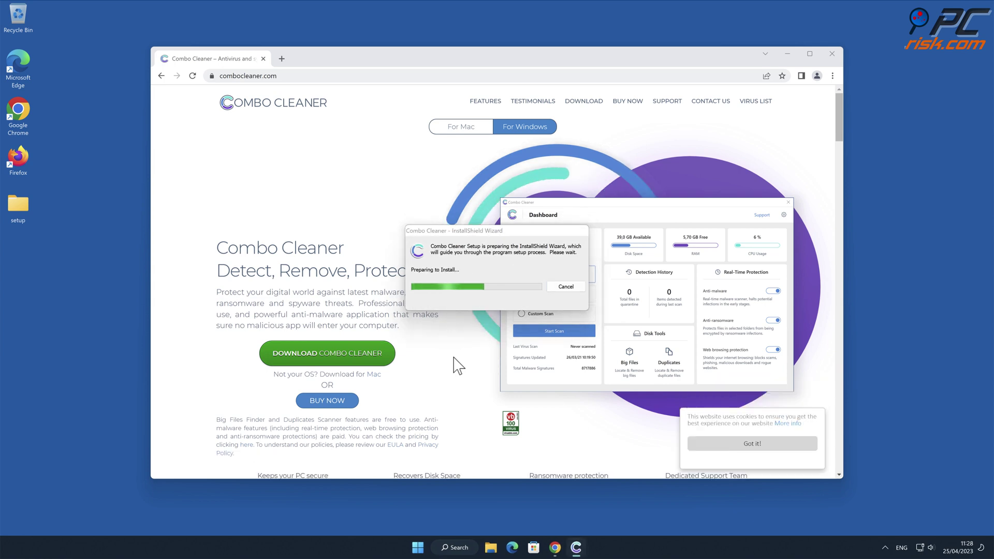
pyautogui.click(560, 393)
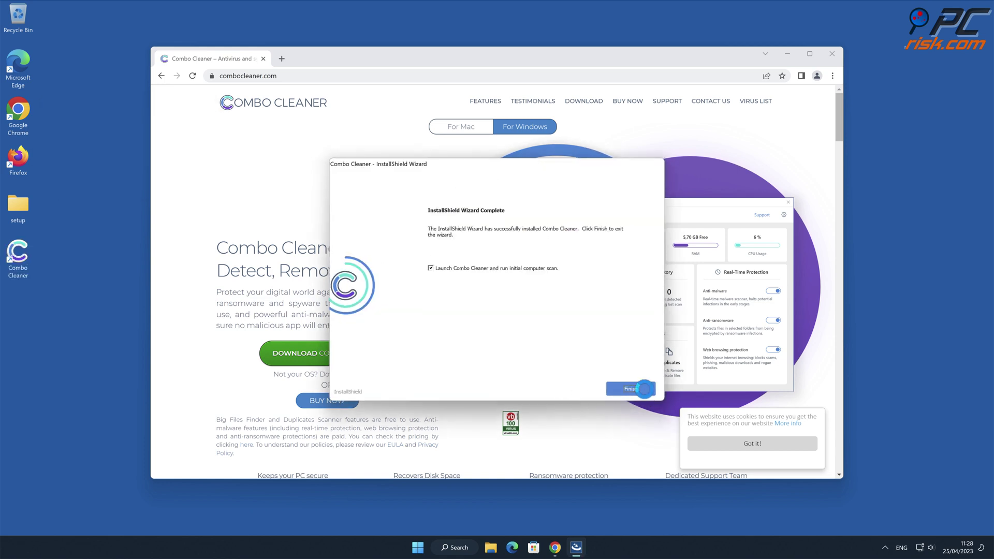
pyautogui.click(643, 390)
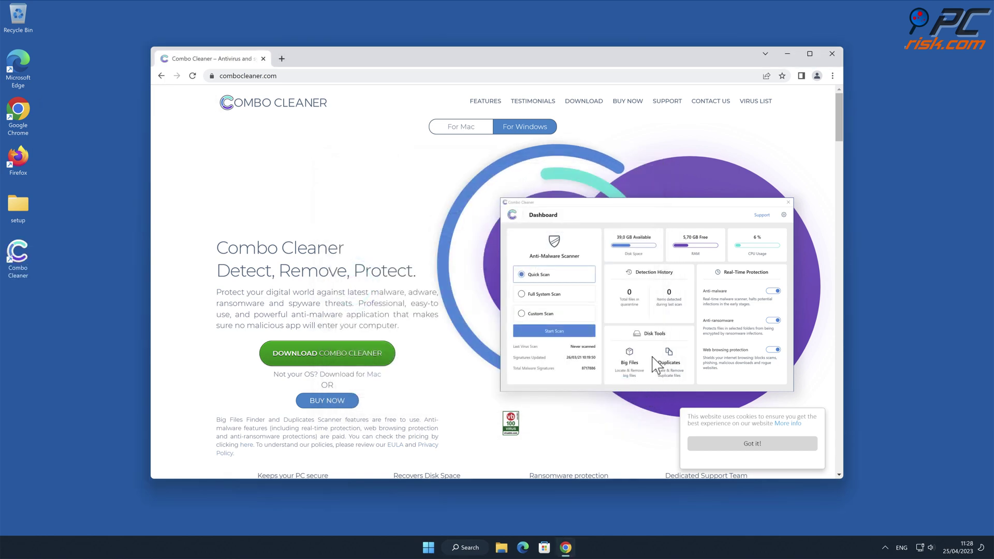
# Activate the Combo Cleaner license and move all 14 detected threats to quarantine.
pyautogui.click(839, 49)
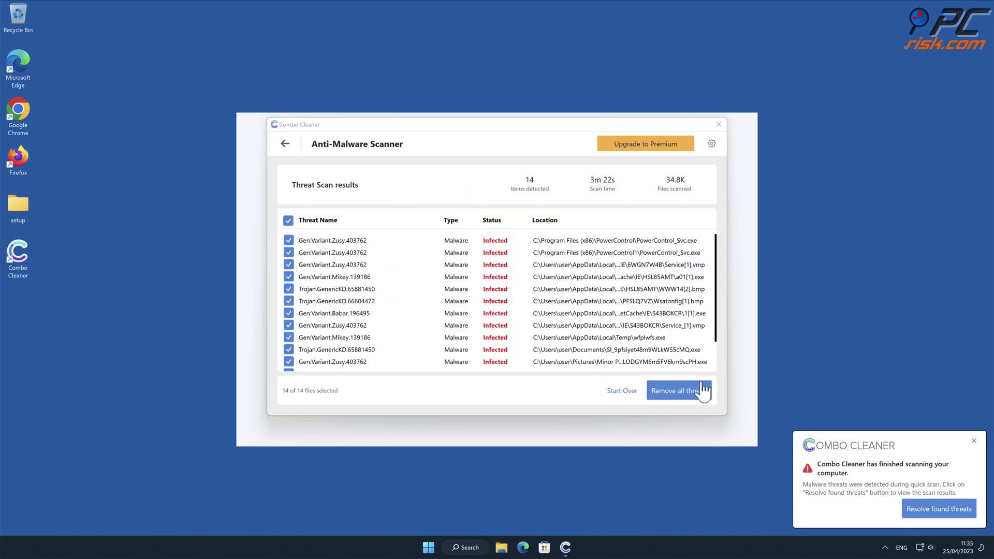
pyautogui.click(703, 387)
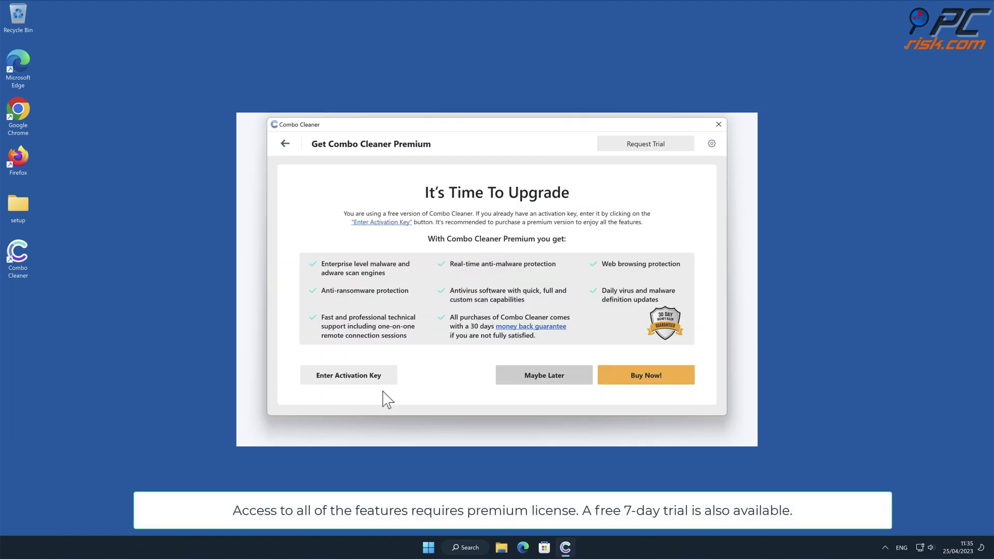
pyautogui.click(388, 376)
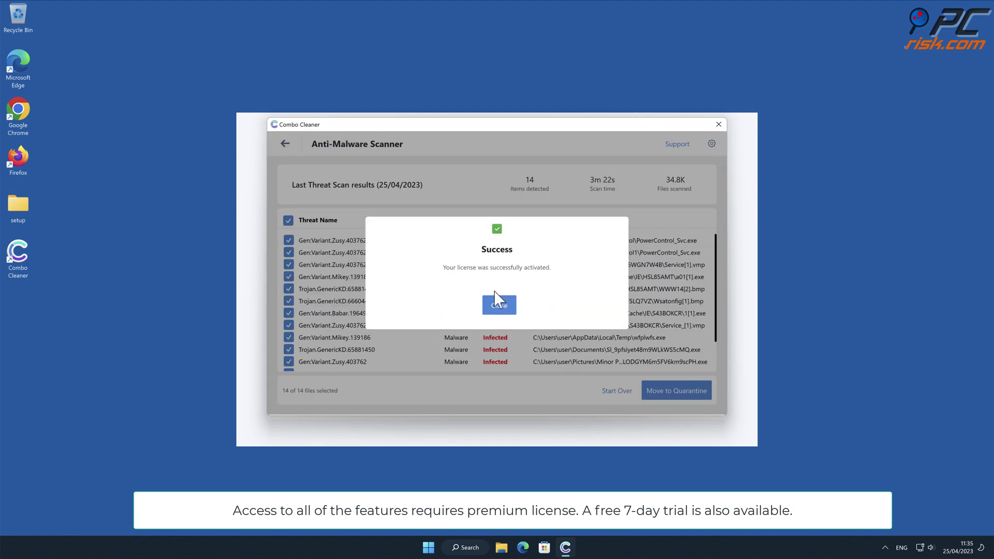
pyautogui.click(500, 305)
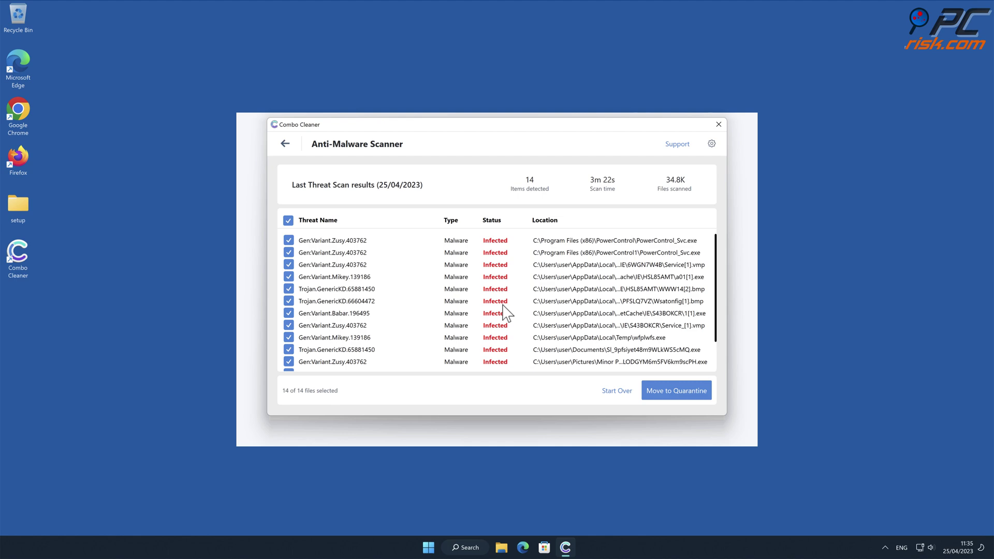
pyautogui.click(699, 392)
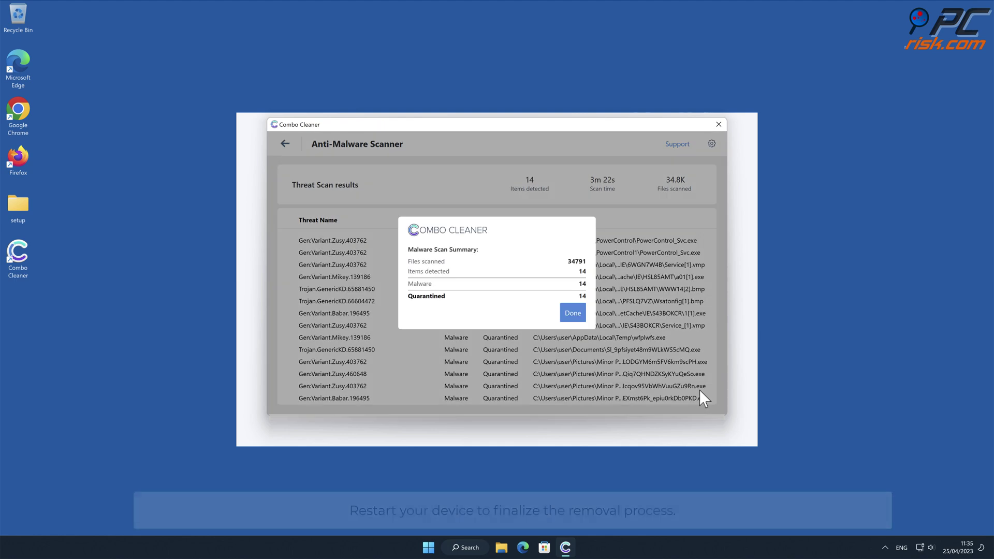
pyautogui.click(580, 317)
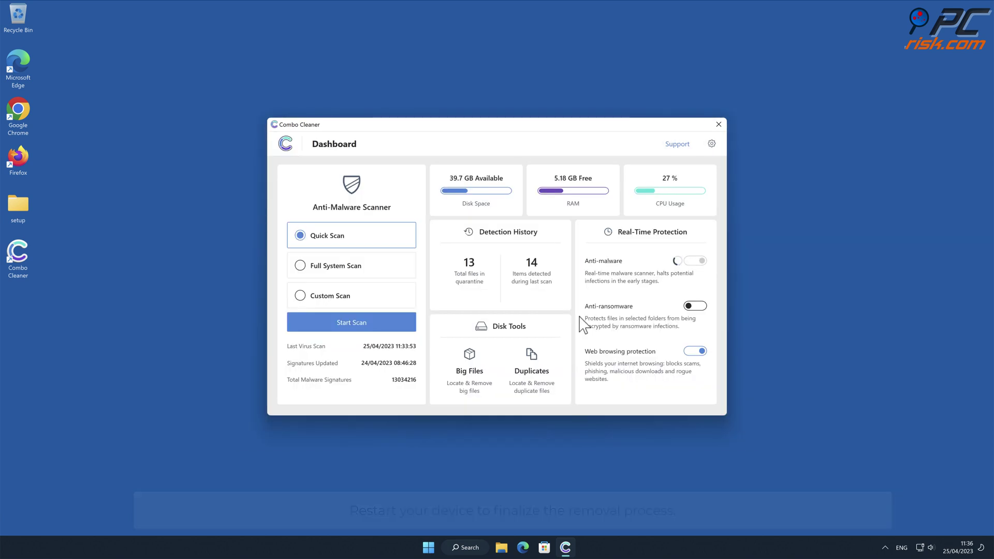